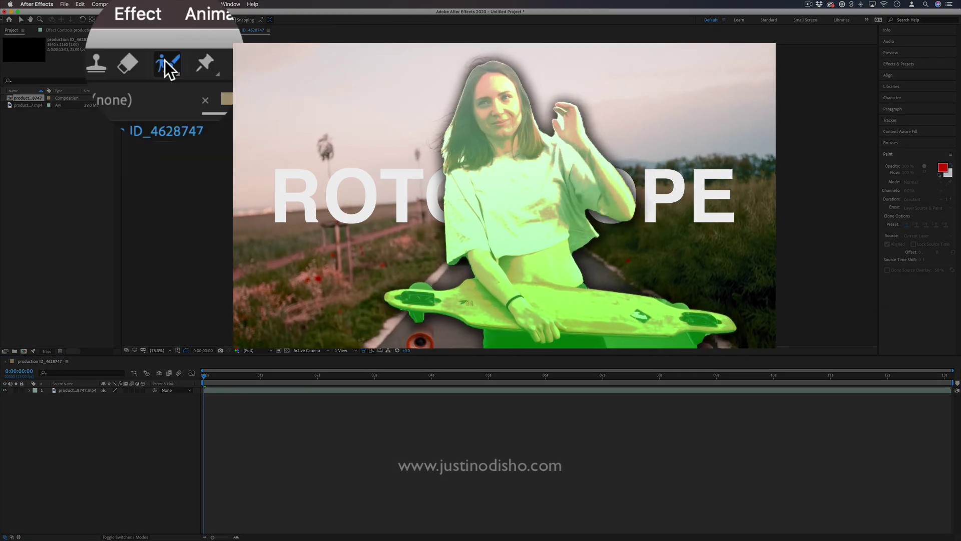
Step: Open the skateboarder footage layer in its own Layer viewer
click(165, 19)
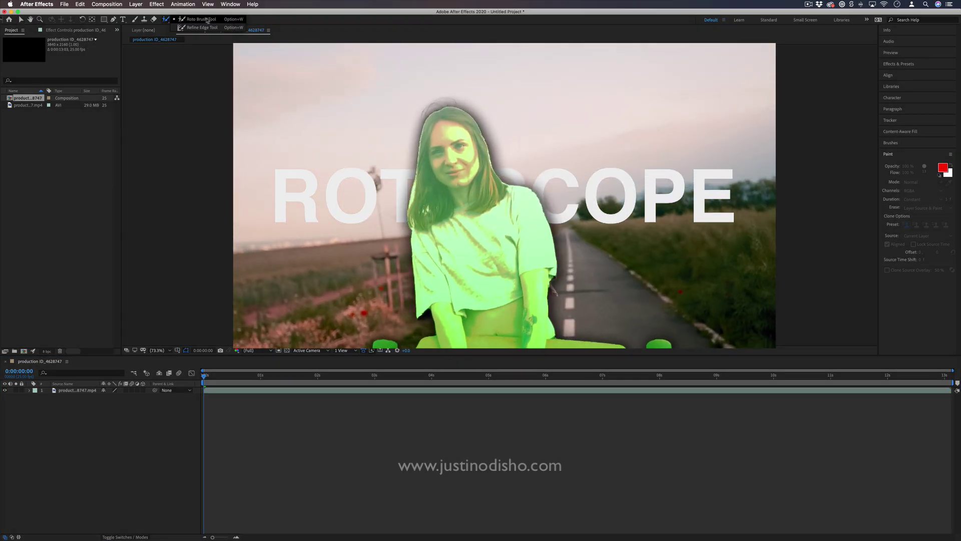
click(201, 20)
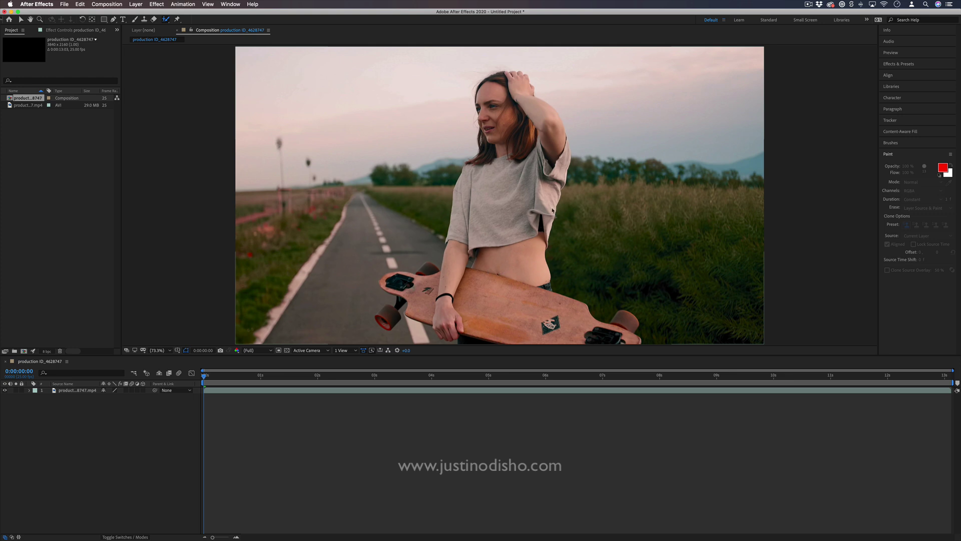
click(89, 391)
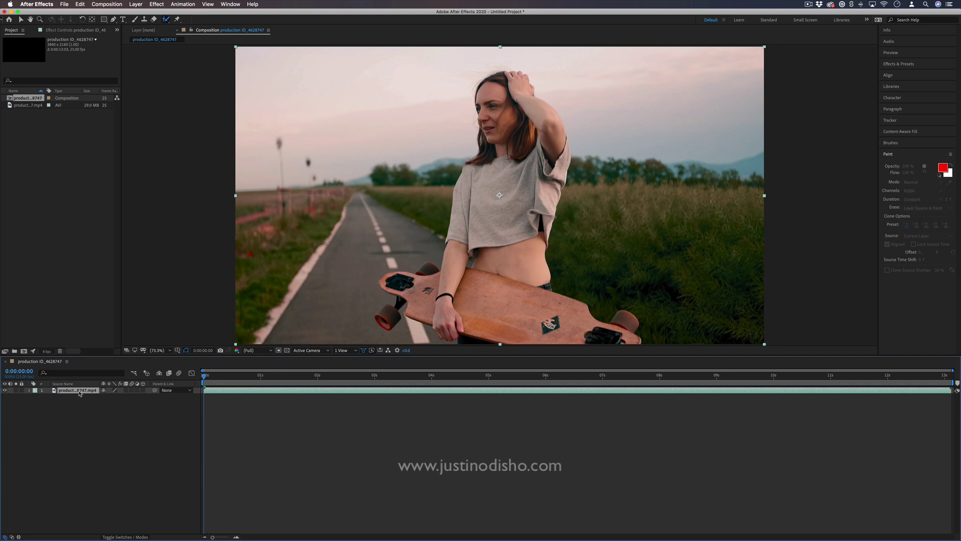
double_click(79, 393)
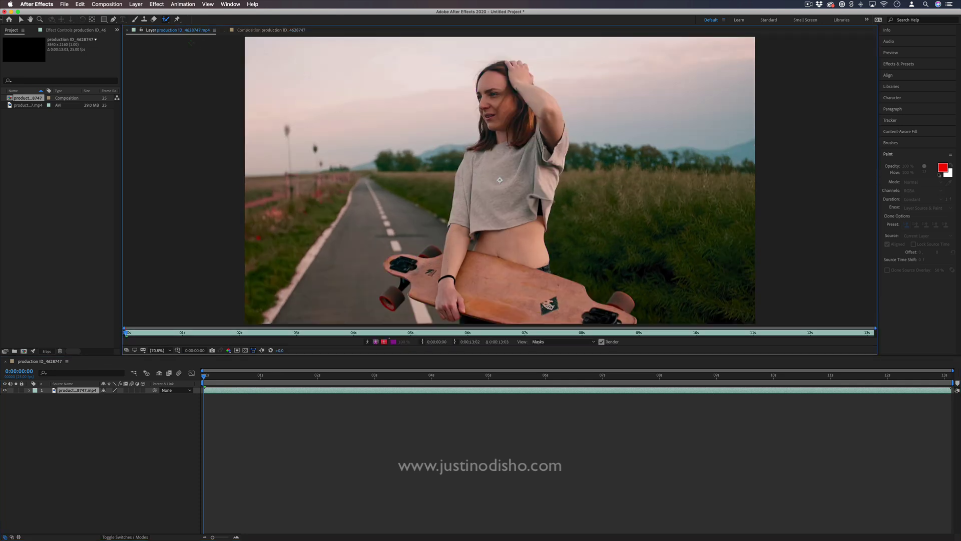
Step: Resize the Roto Brush and adjust its diameter in the Brushes panel
drag(499, 180, 466, 199)
click(893, 143)
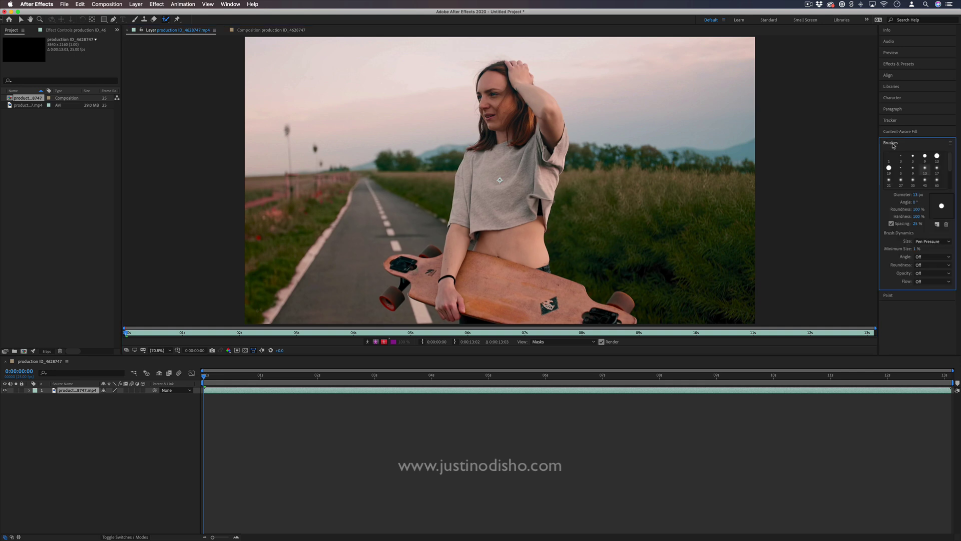
mouse_move(916, 194)
mouse_down()
mouse_move(871, 189)
mouse_move(907, 196)
mouse_move(895, 198)
mouse_up()
Step: Paint Roto Brush foreground strokes over the woman's face, raised arm, torso and longboard
drag(496, 132, 502, 71)
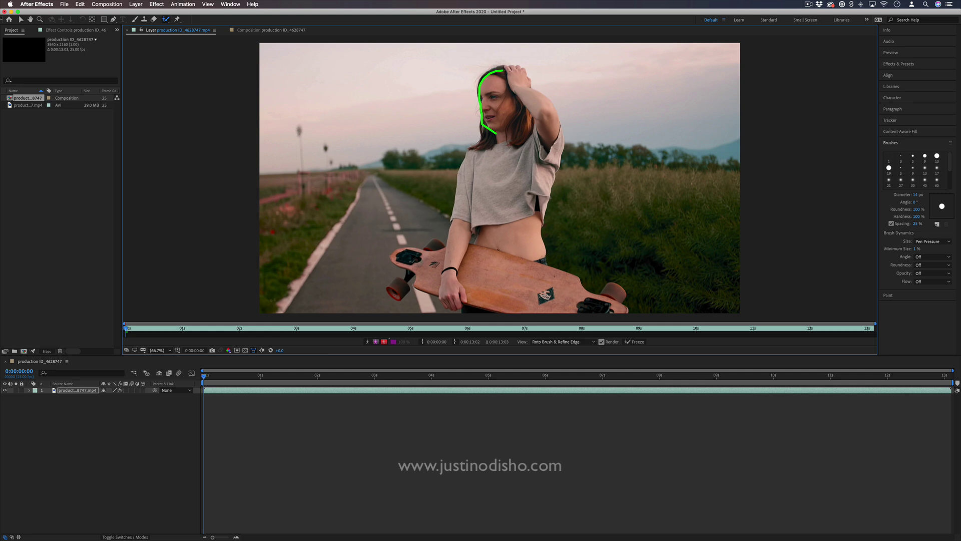
drag(553, 117, 558, 144)
drag(542, 180, 608, 289)
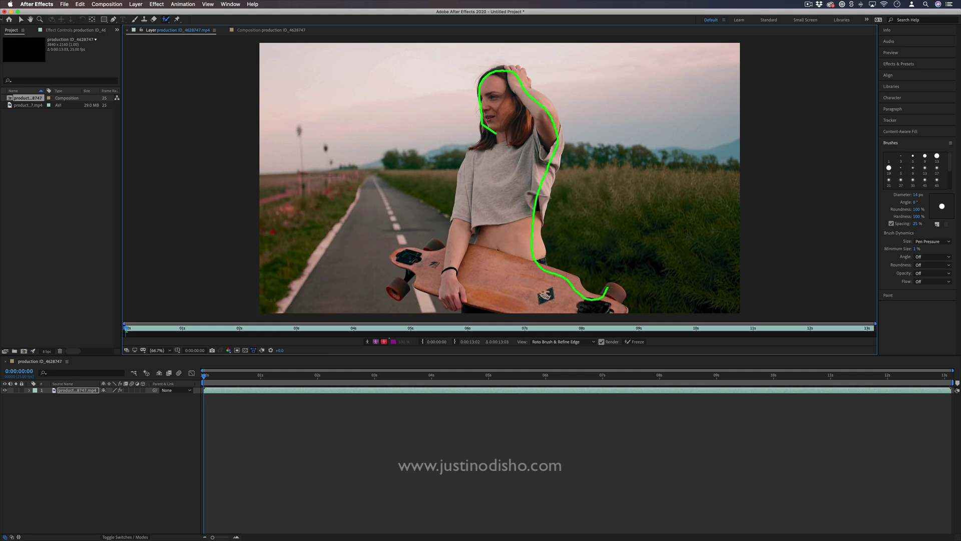
mouse_move(620, 308)
mouse_down()
mouse_move(496, 312)
mouse_move(419, 280)
mouse_up()
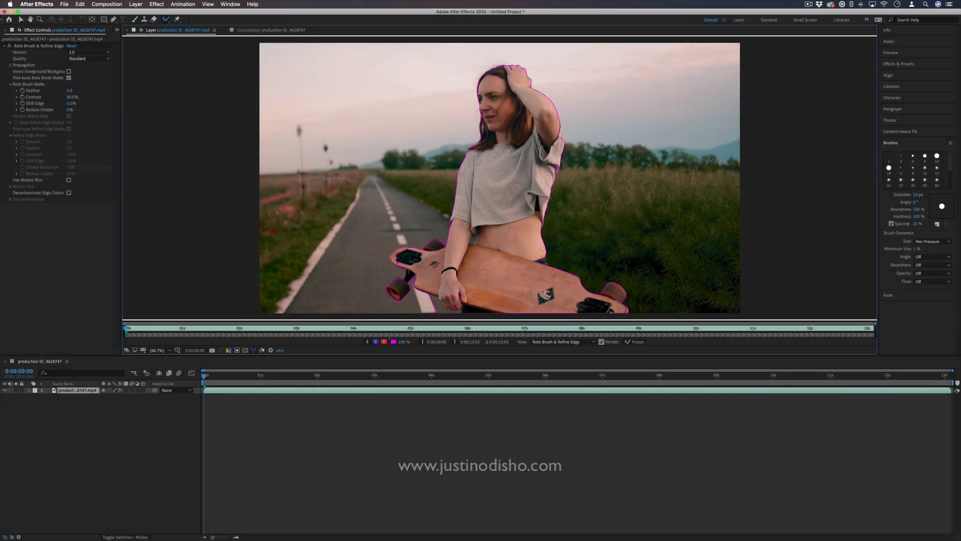
drag(543, 256, 545, 272)
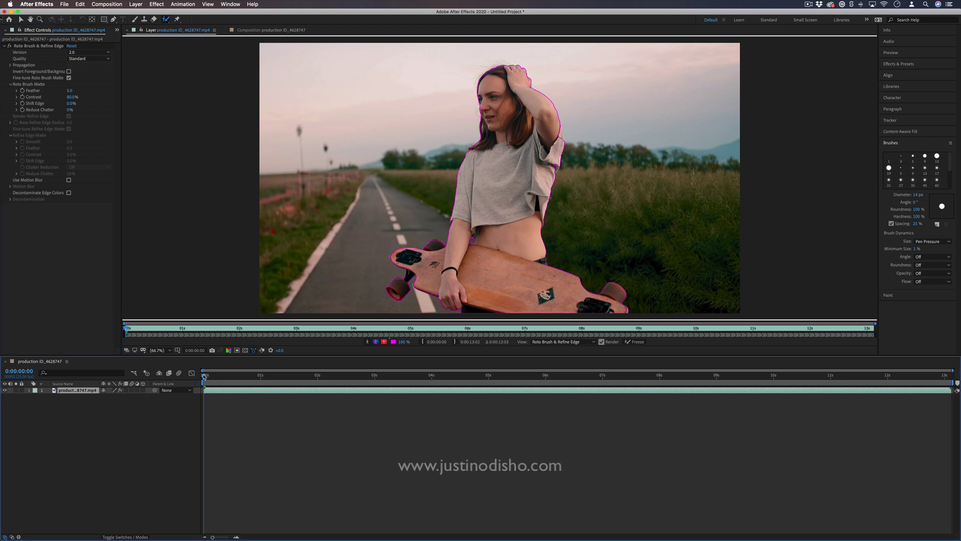
Step: Step forward a few frames to propagate the outline, then add the skateboard wheel
drag(204, 375, 206, 375)
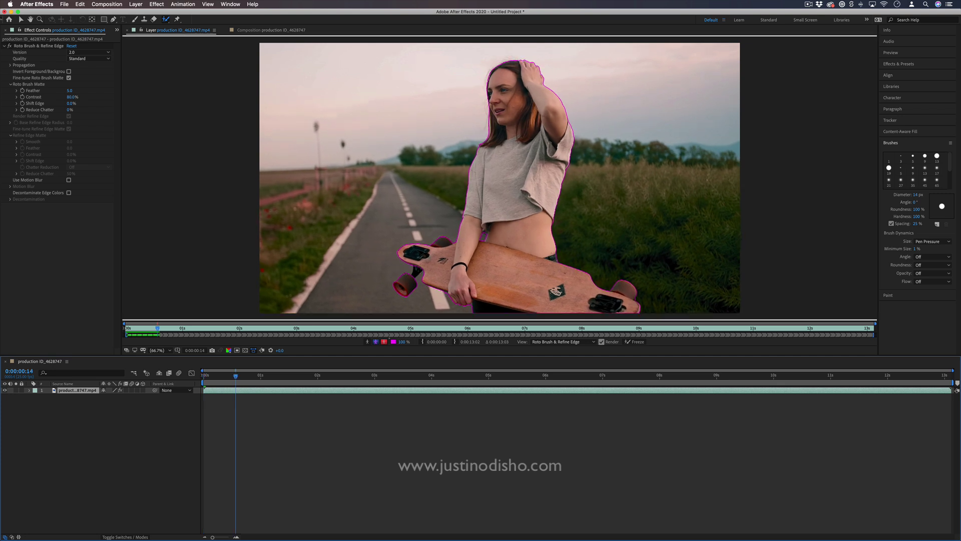
drag(415, 273, 409, 280)
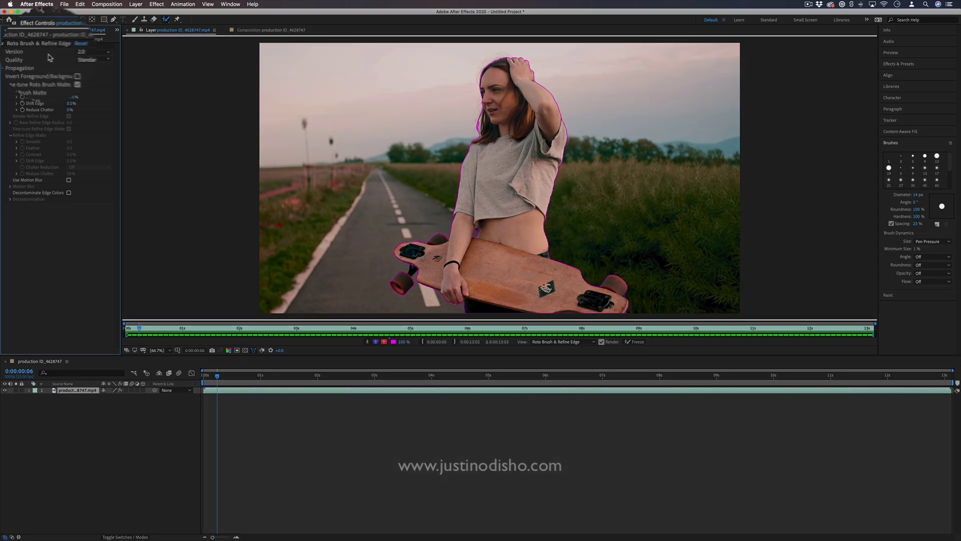
click(71, 53)
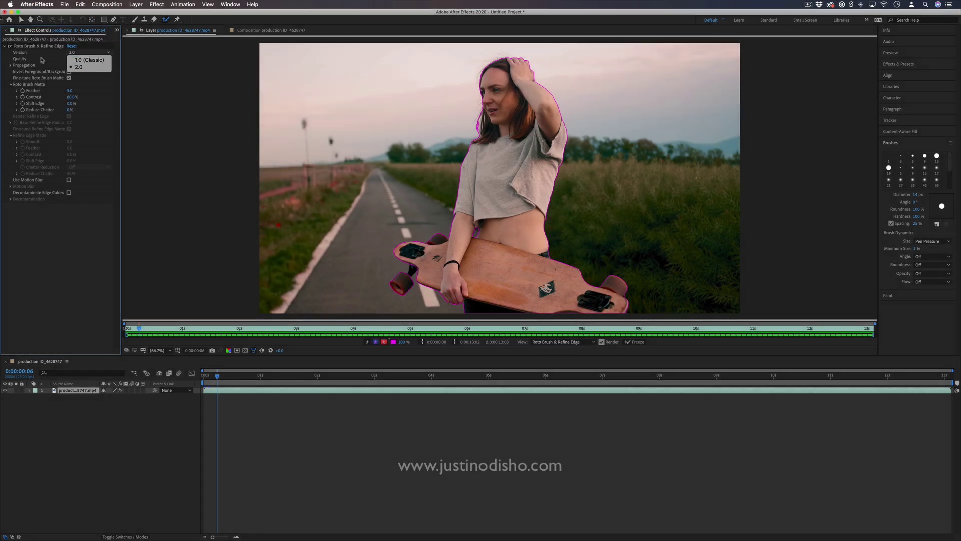
click(34, 59)
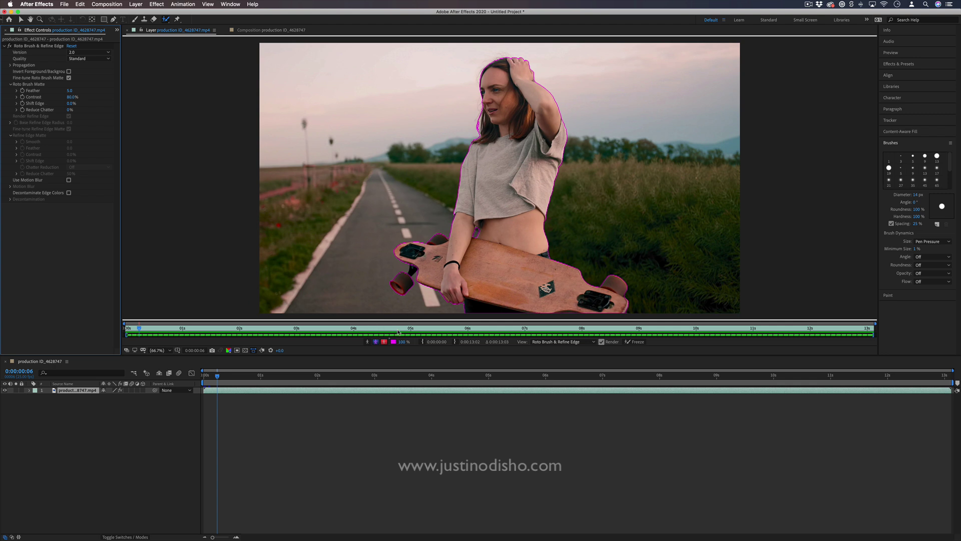
Step: Compare the Alpha, Alpha Boundary and Alpha Matte views, then return to the composition
click(375, 342)
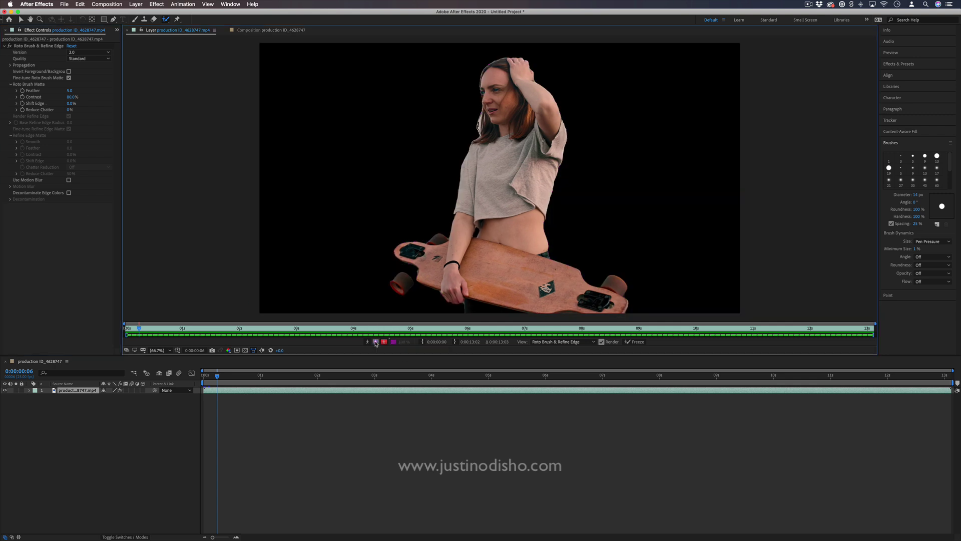
click(383, 343)
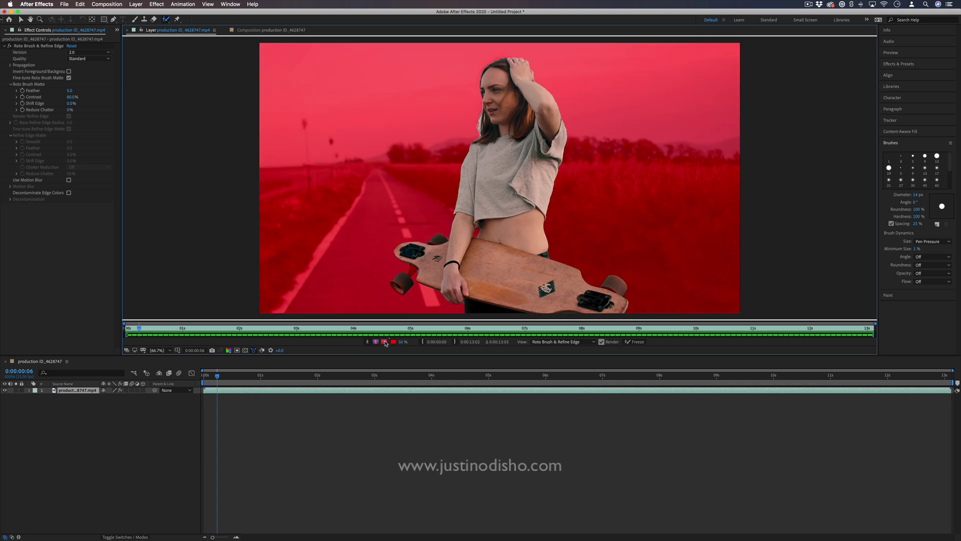
click(368, 342)
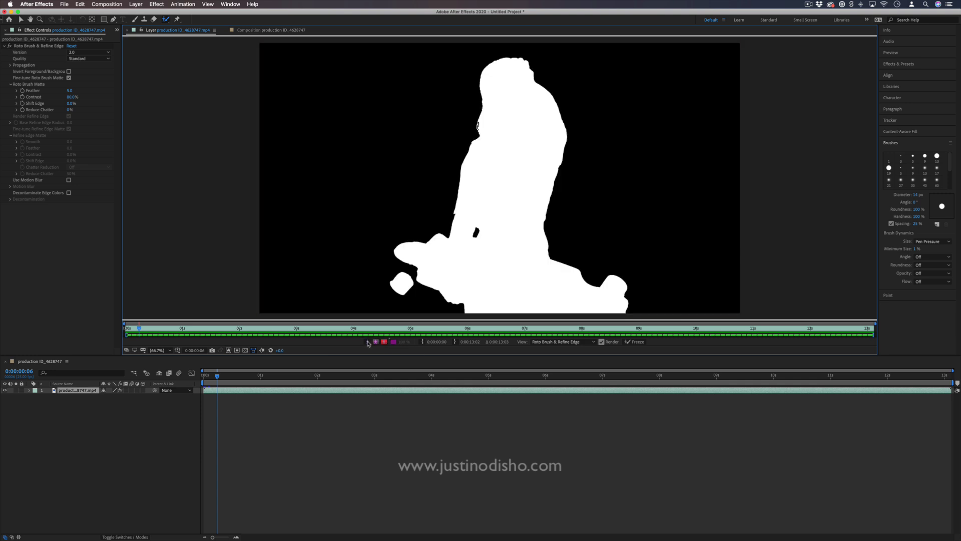
click(369, 343)
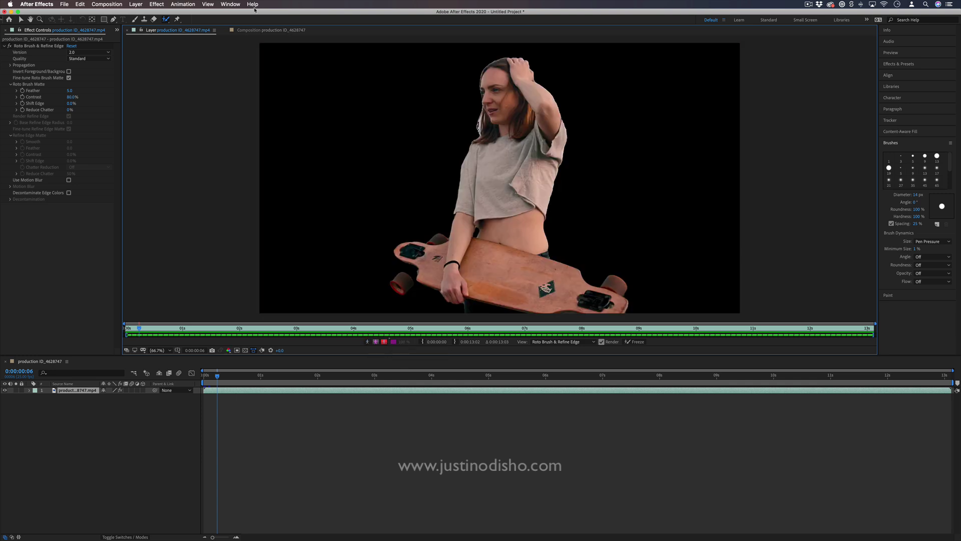
click(262, 31)
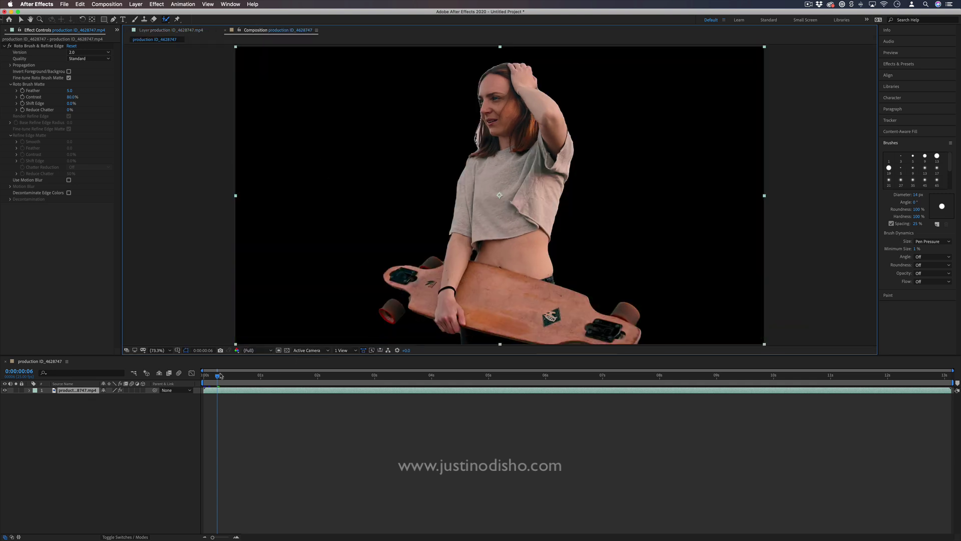
Step: Duplicate the footage layer at about three seconds and collapse the copy's Roto Brush effect
mouse_move(219, 376)
mouse_down()
mouse_move(477, 376)
mouse_move(402, 376)
mouse_up()
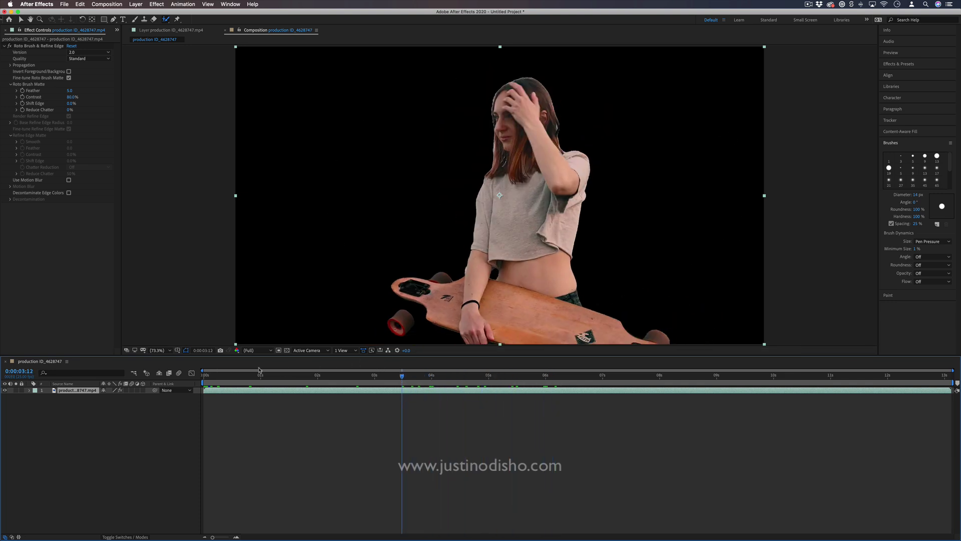
click(89, 390)
key(super)
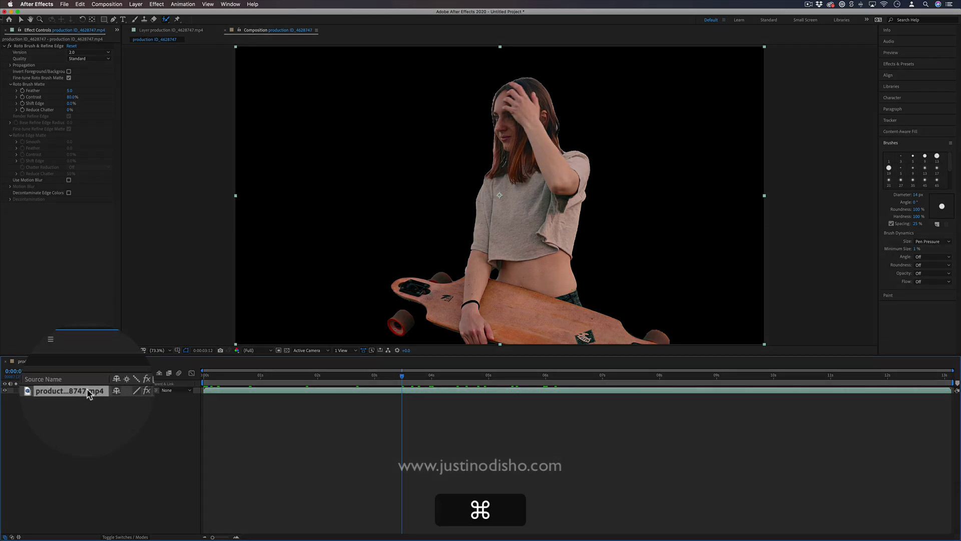
key(super+d)
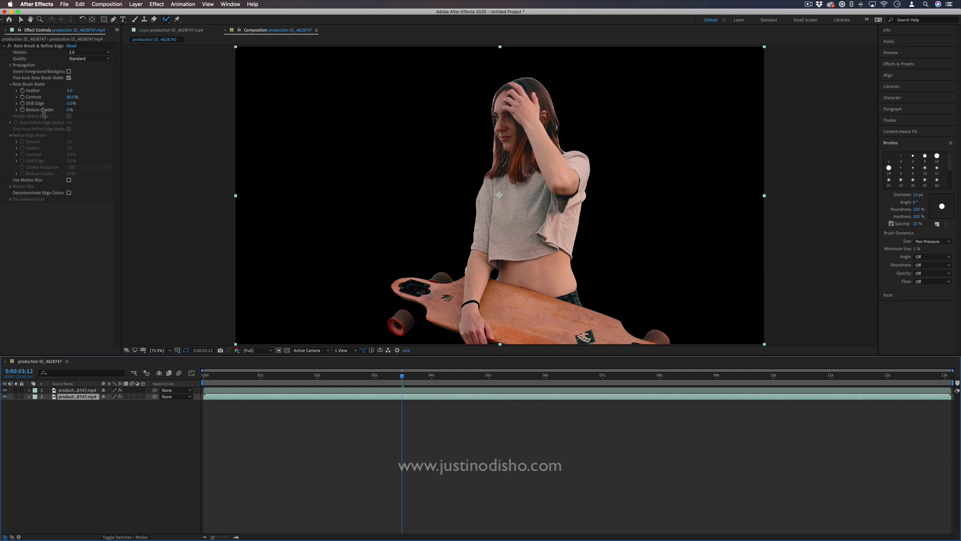
click(12, 46)
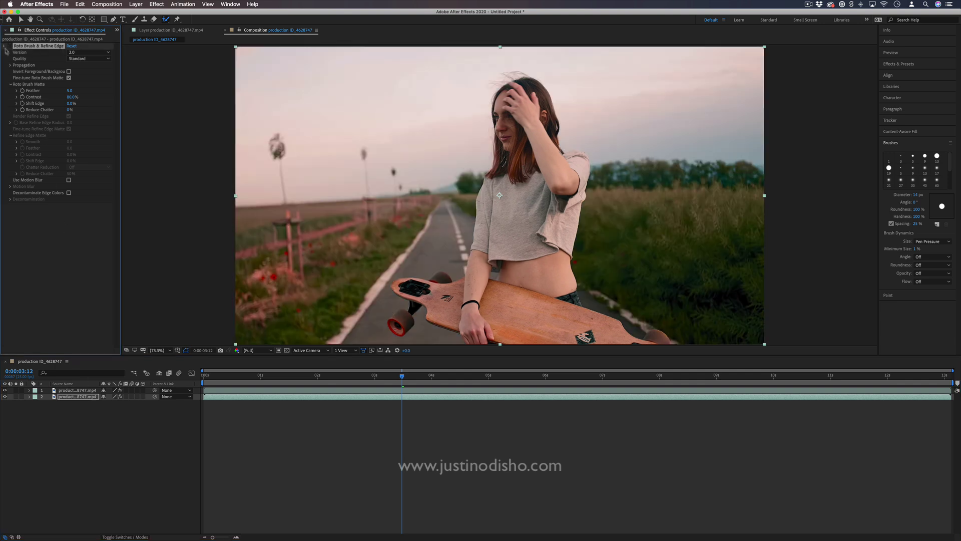
click(6, 47)
Step: Toggle both layers' visibility to compare cutout and background, leaving both visible
click(5, 396)
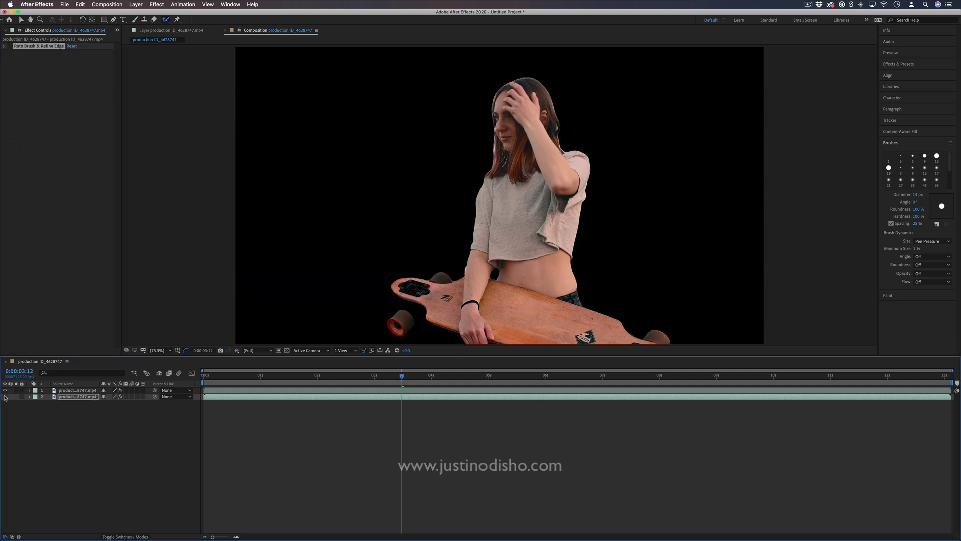
click(5, 391)
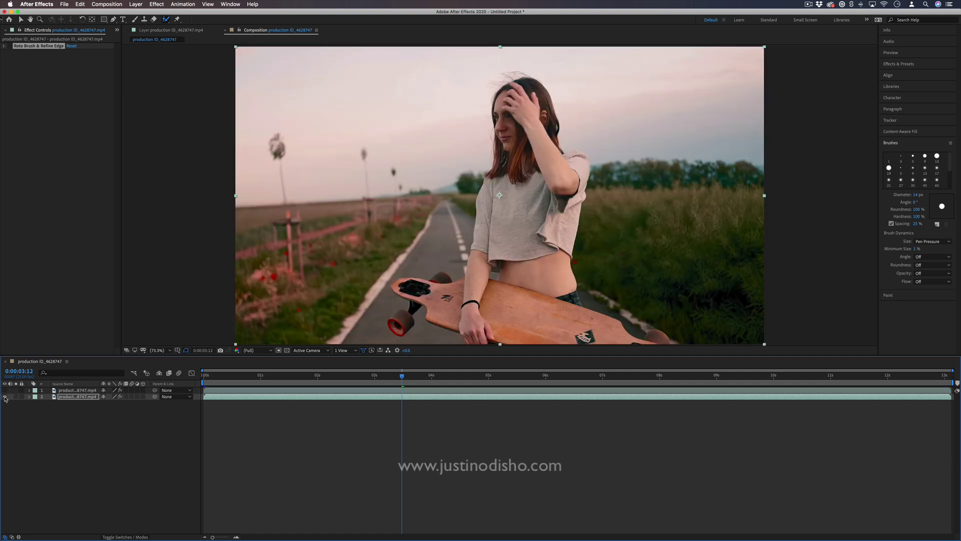
click(5, 397)
click(5, 390)
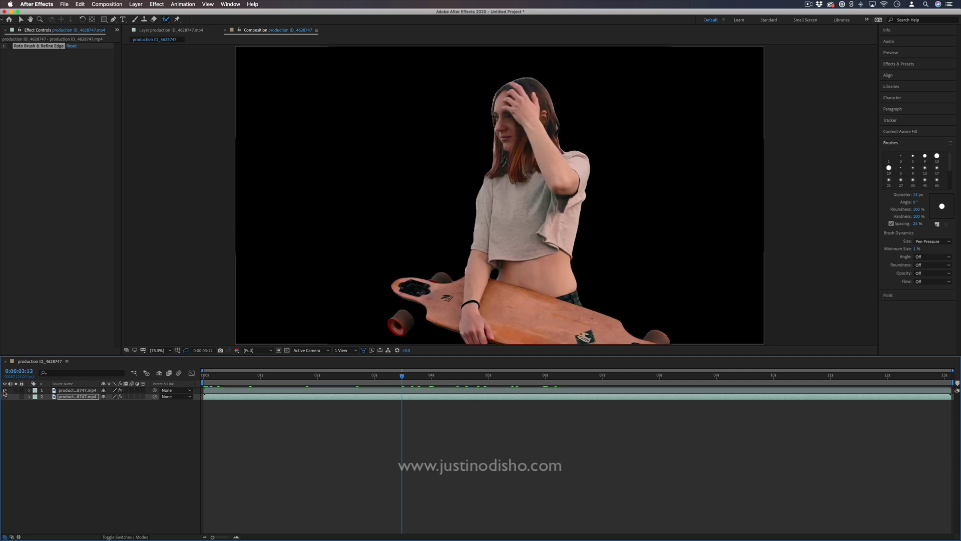
click(5, 397)
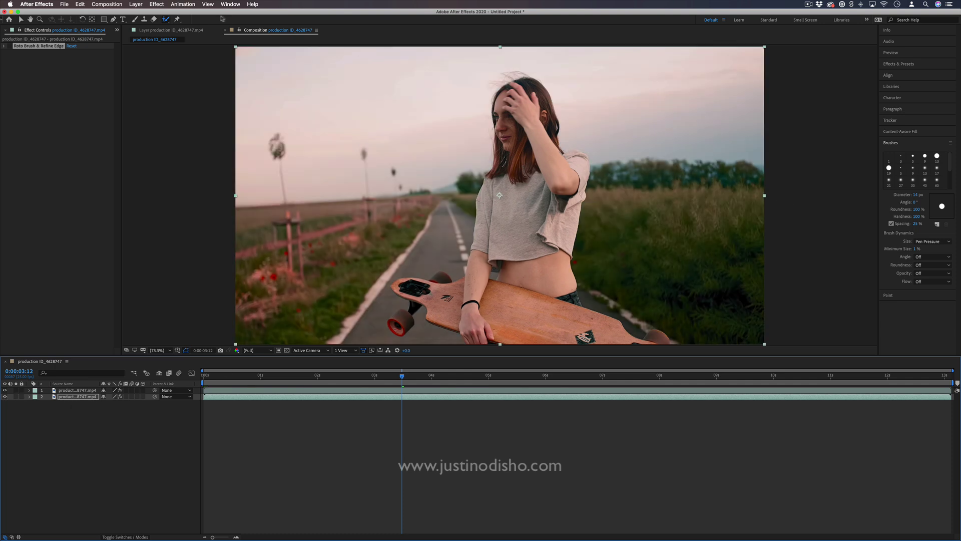
click(123, 20)
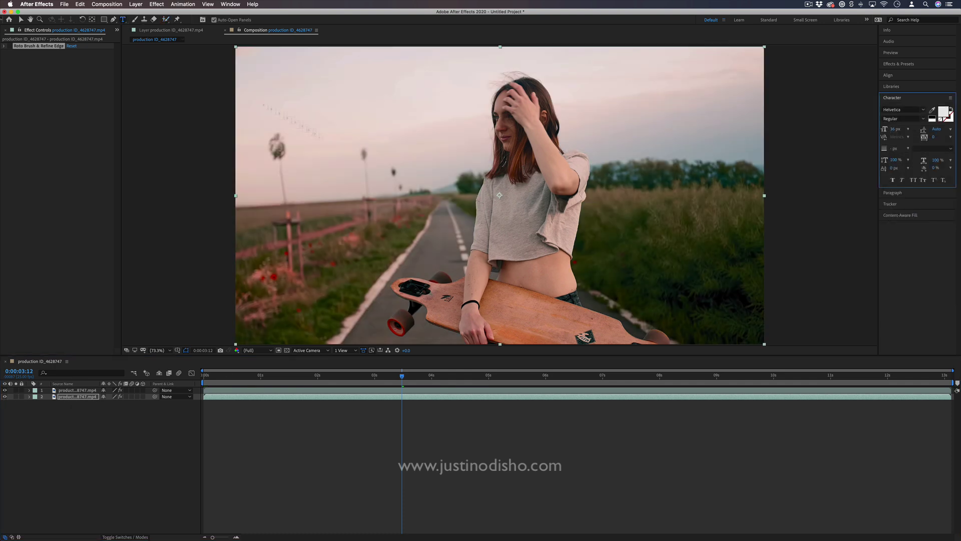
Step: Add a ROTOSCOPE text layer, greatly enlarge its font size, and preview from the start
click(368, 195)
text(RO)
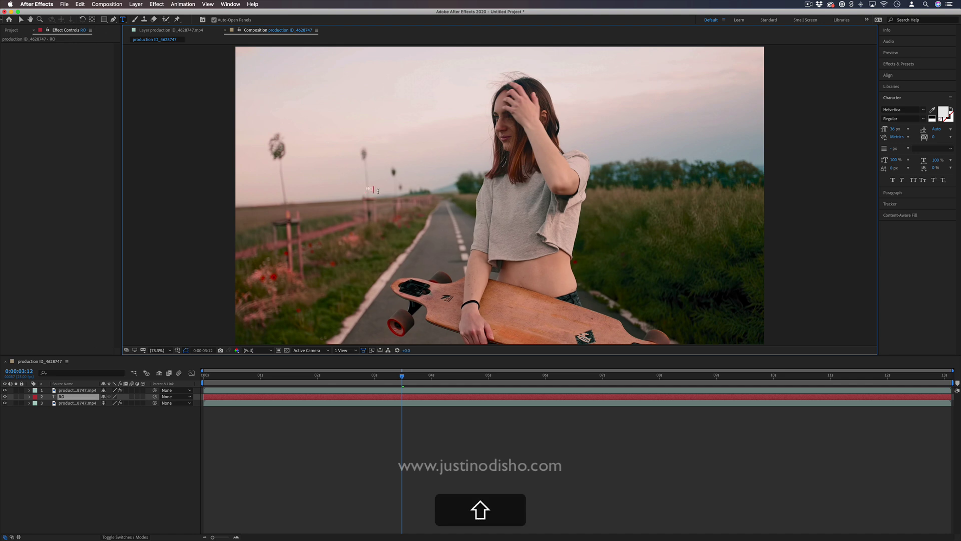
text(TOSCOPE)
drag(399, 188, 362, 188)
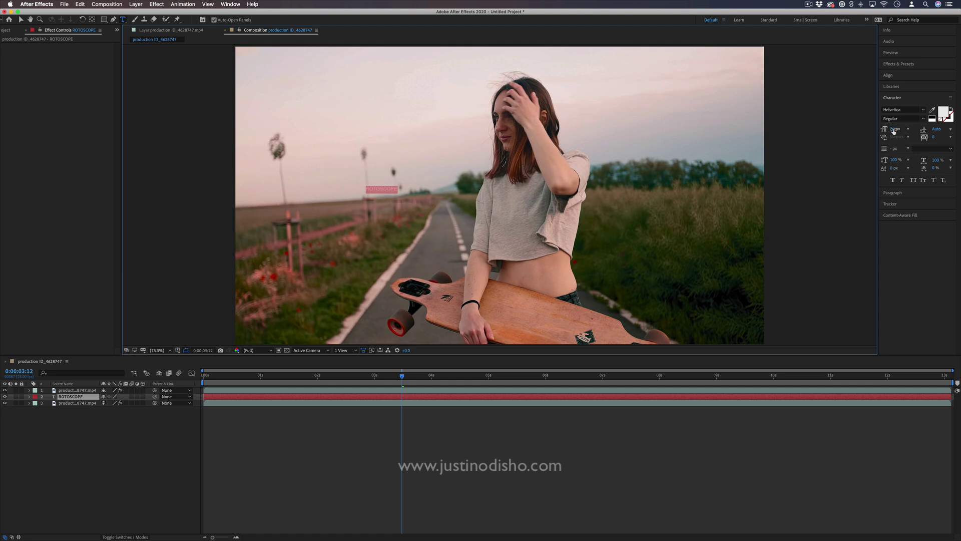
drag(895, 129, 955, 134)
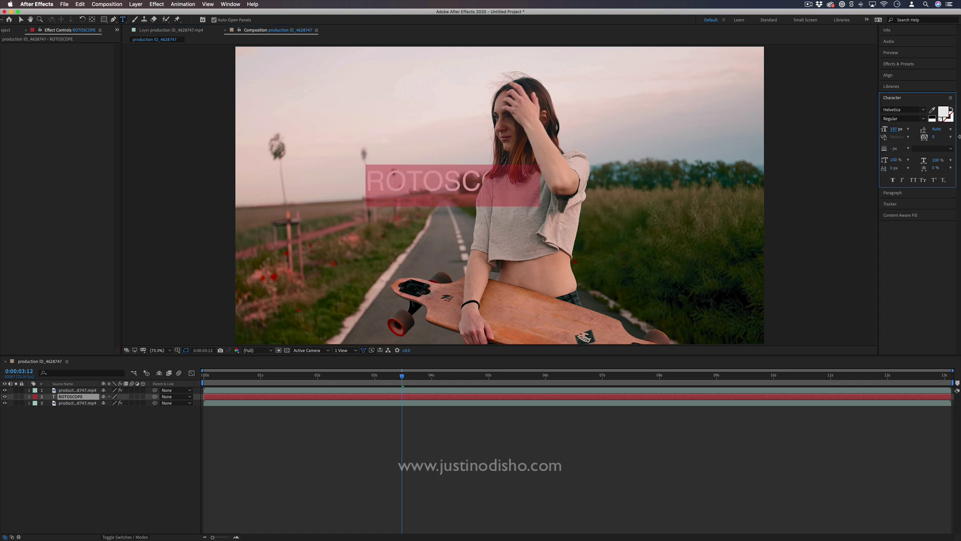
drag(894, 130, 917, 129)
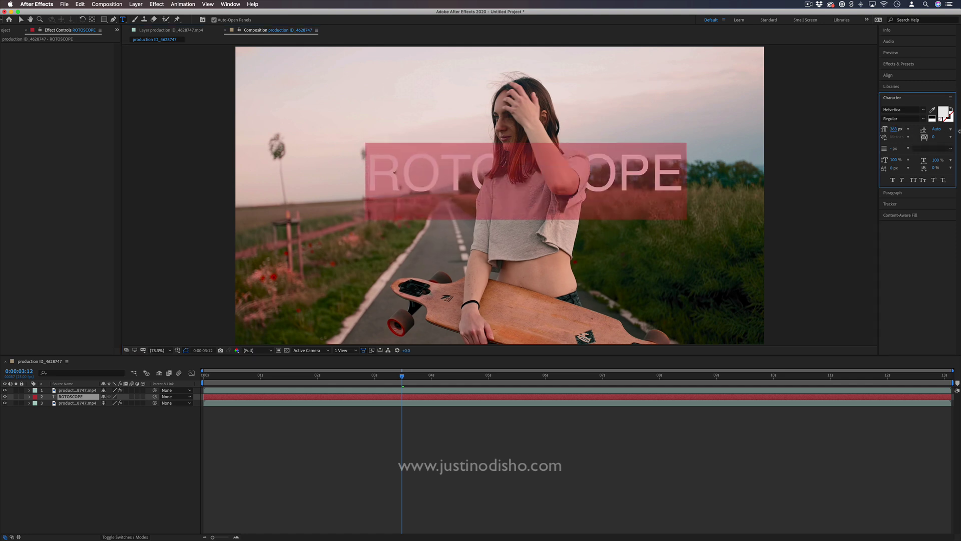
key(Escape)
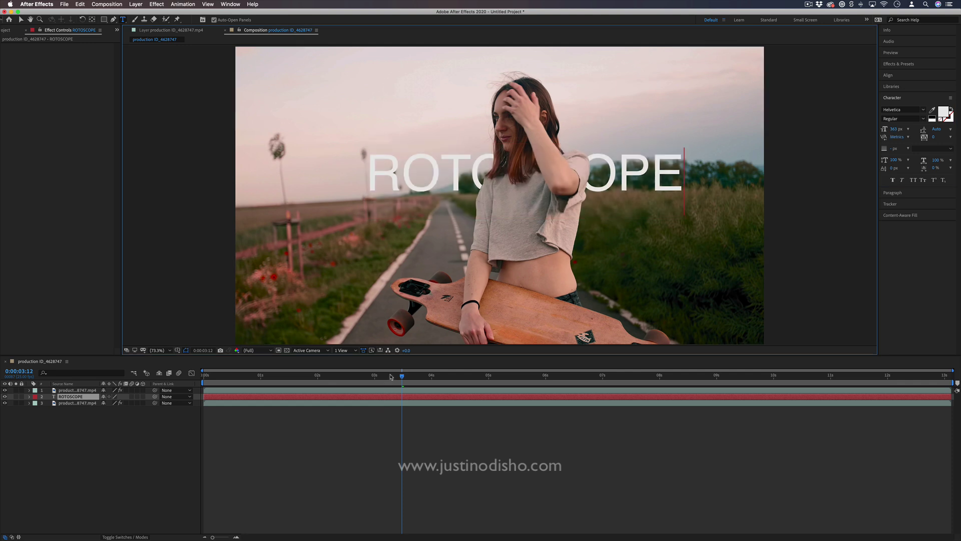
key(Home)
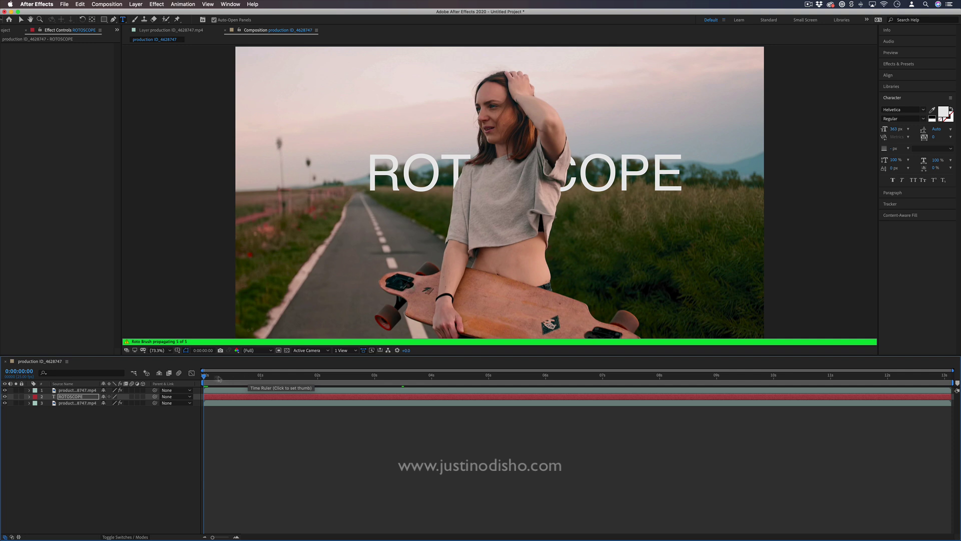
key(space)
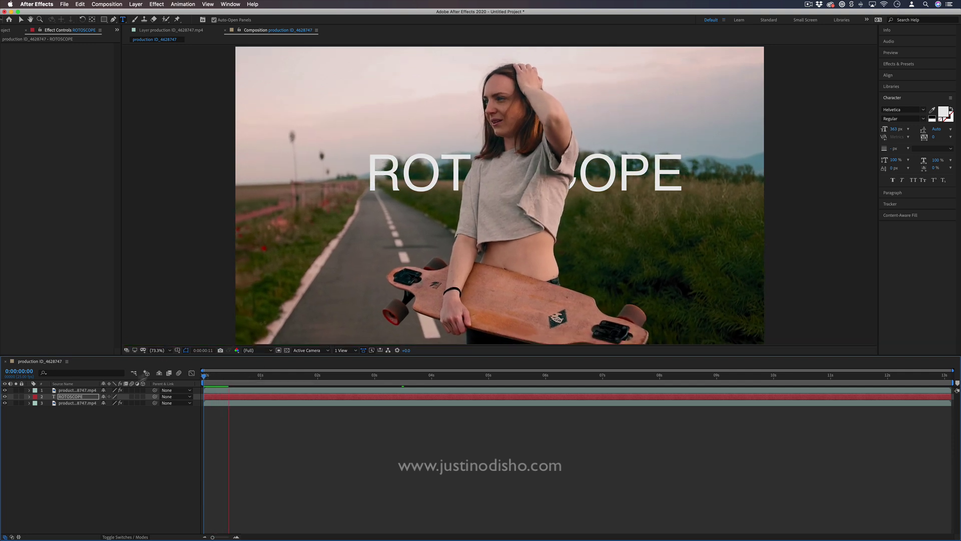
Step: Apply the Glow effect to the cutout layer and preview it from the start
click(80, 391)
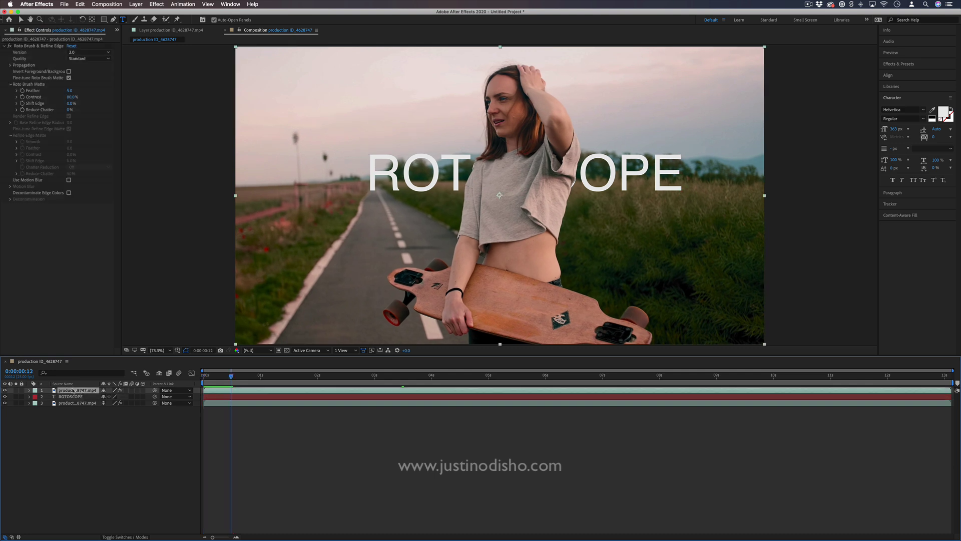
right_click(80, 390)
key(Escape)
click(900, 64)
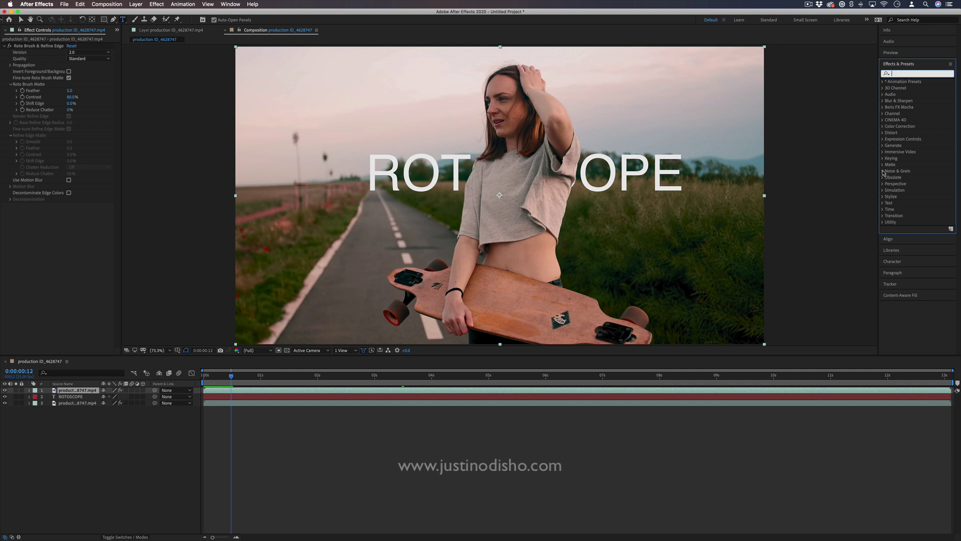
text(glow)
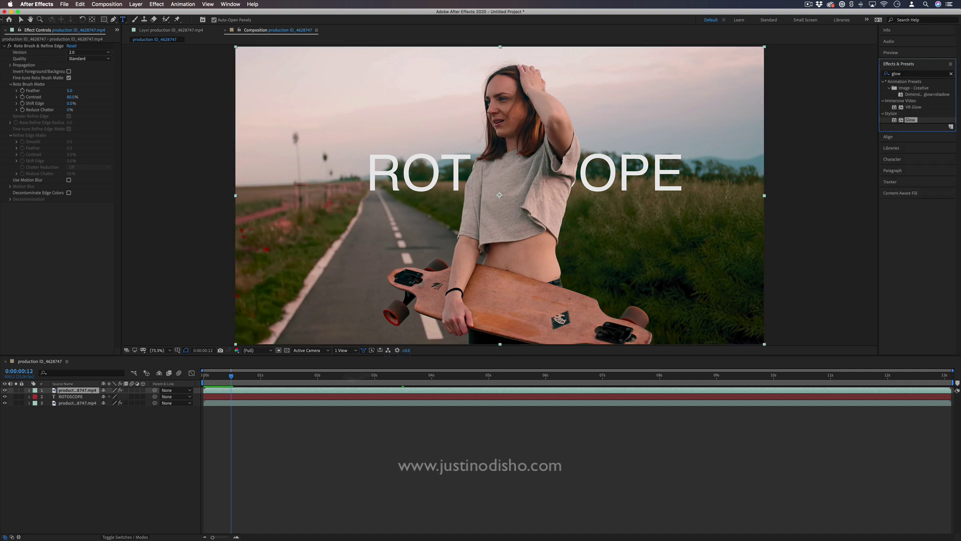
drag(906, 120, 82, 391)
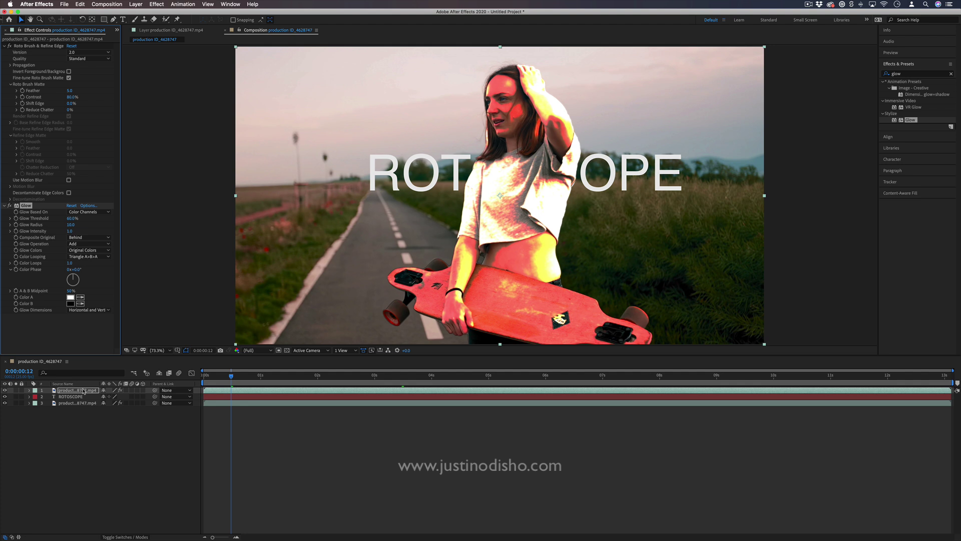
key(Home)
key(space)
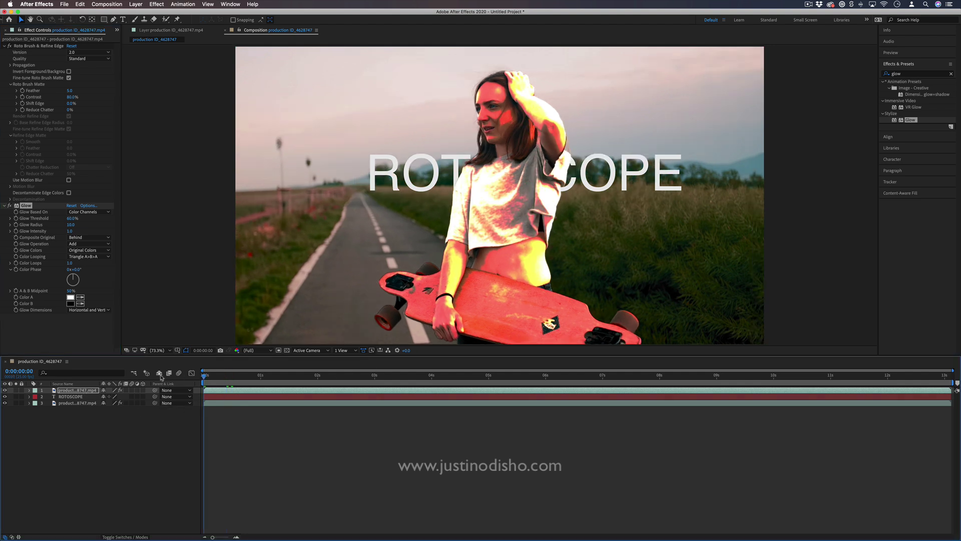
key(space)
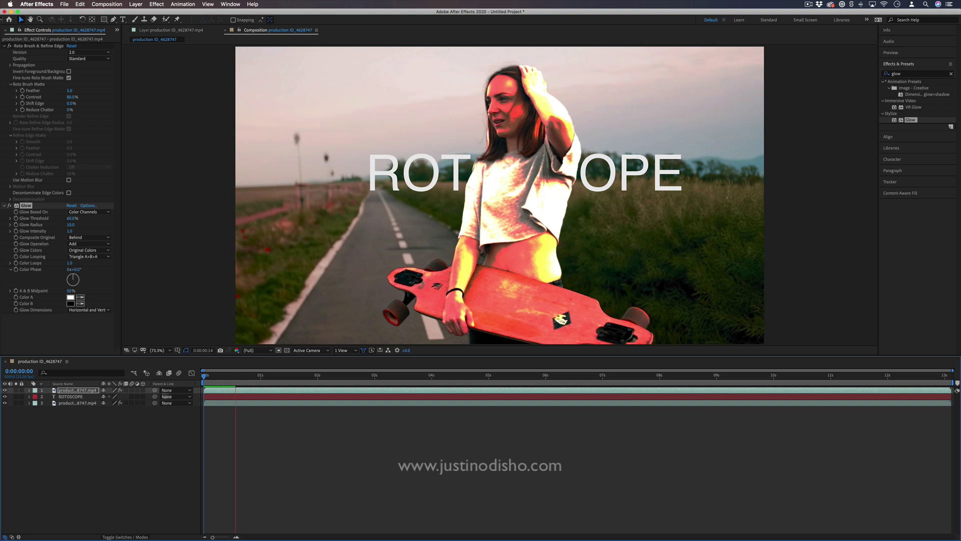
Step: Add a Drop Shadow layer style to layer 1 and increase its Size slightly
right_click(86, 392)
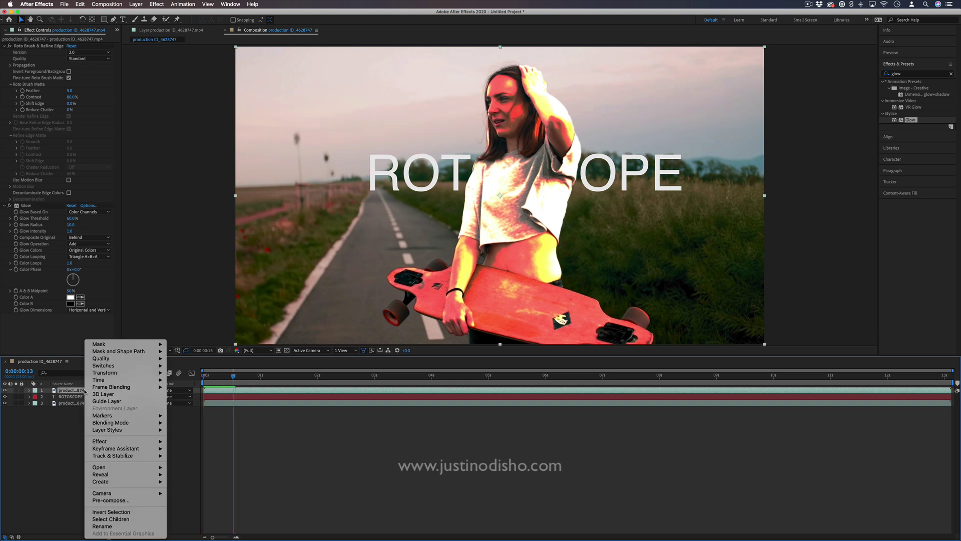
mouse_move(108, 430)
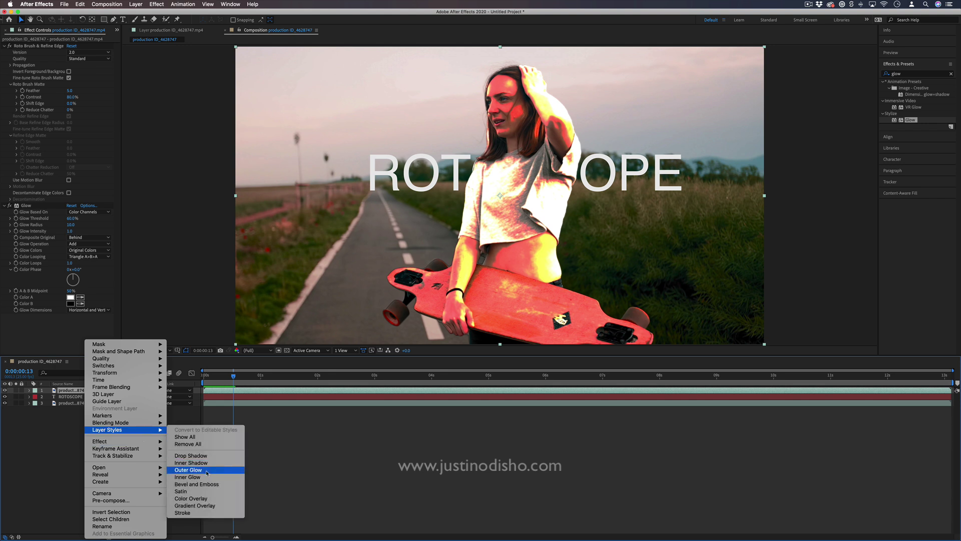
click(191, 456)
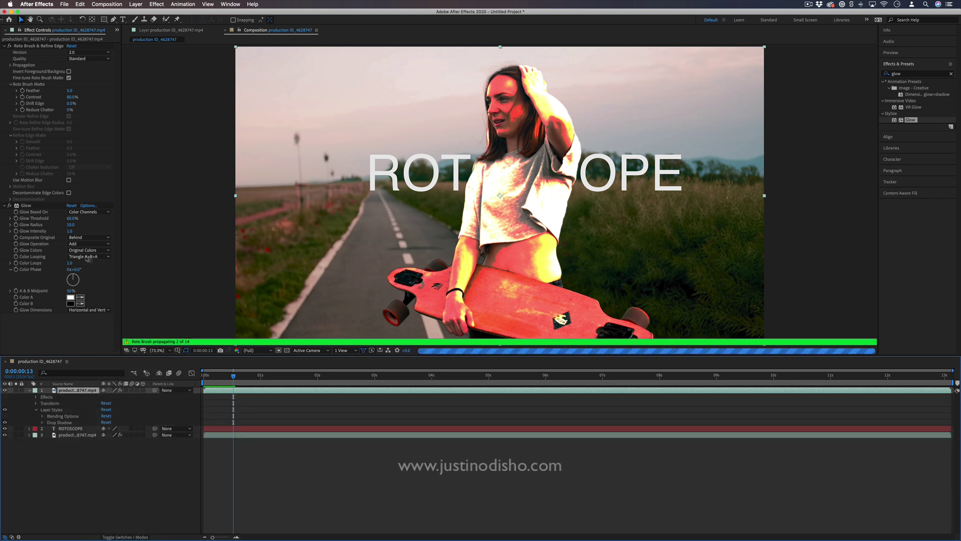
click(43, 416)
click(43, 422)
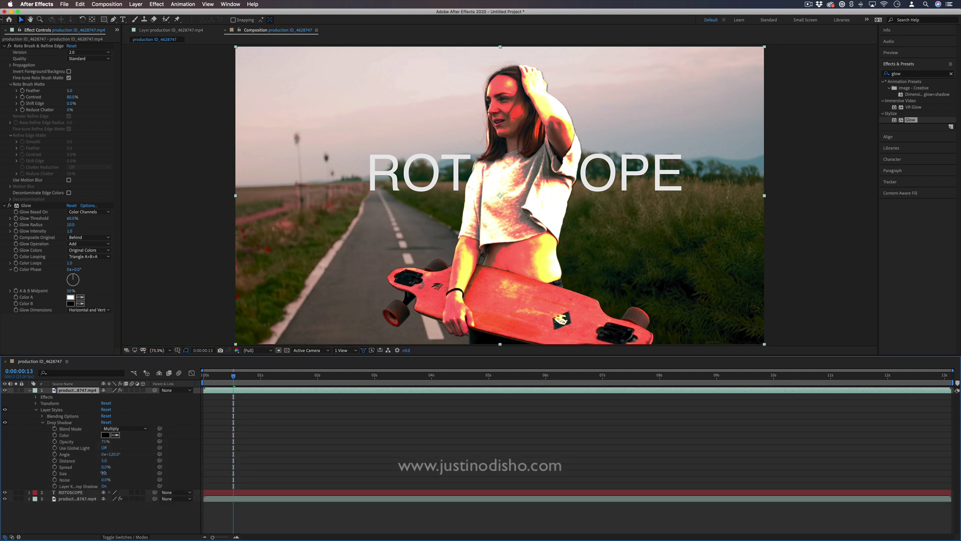
drag(105, 472, 110, 471)
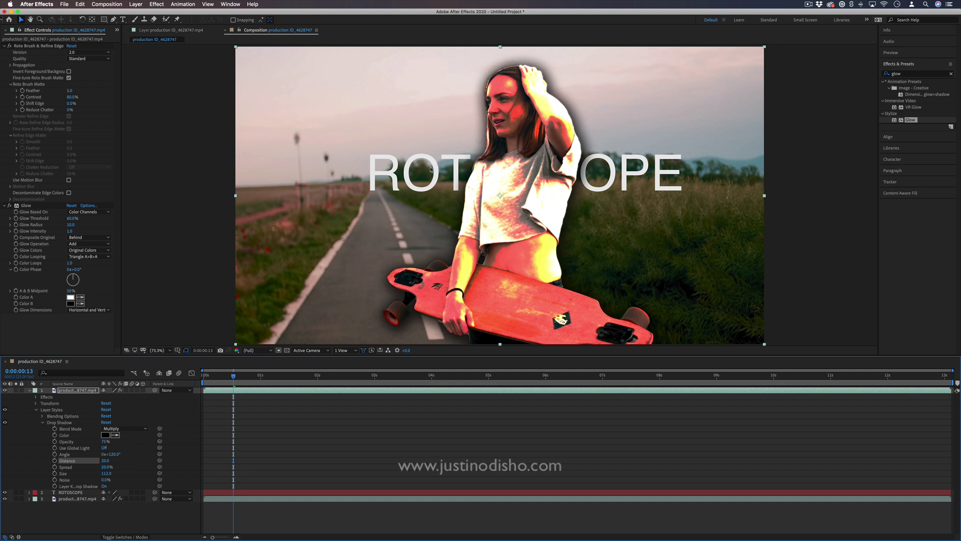
Step: Move the playhead back a few frames to check the shadowed, glowing cutout
drag(233, 375, 222, 376)
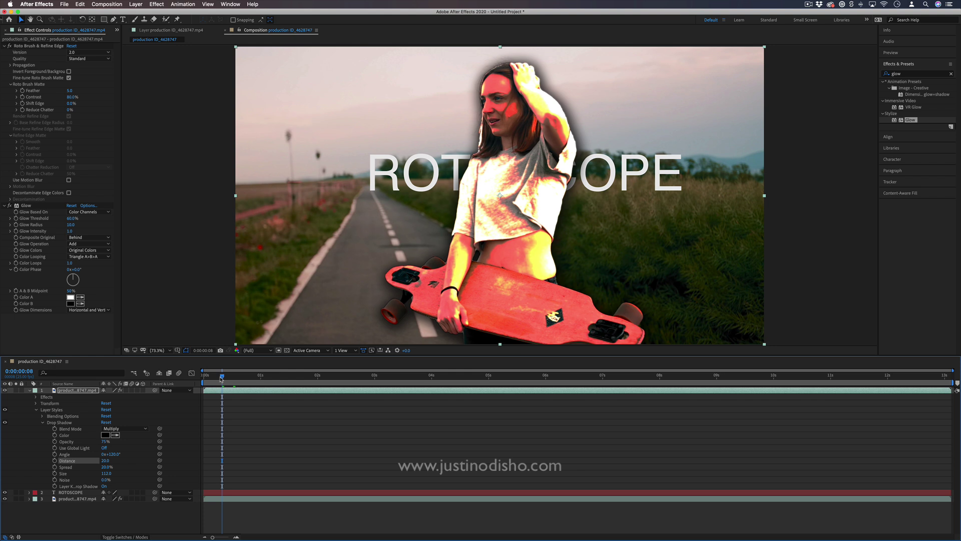